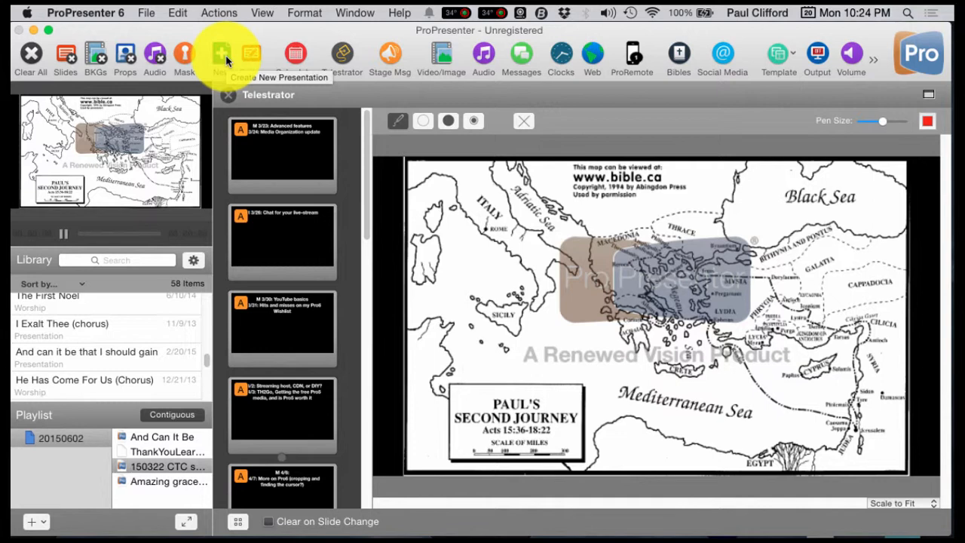
click(259, 13)
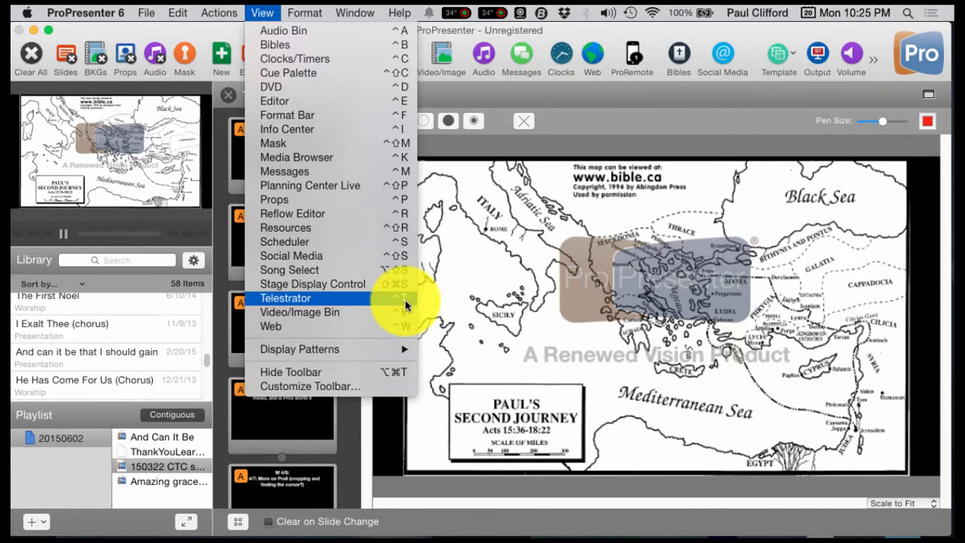
click(544, 80)
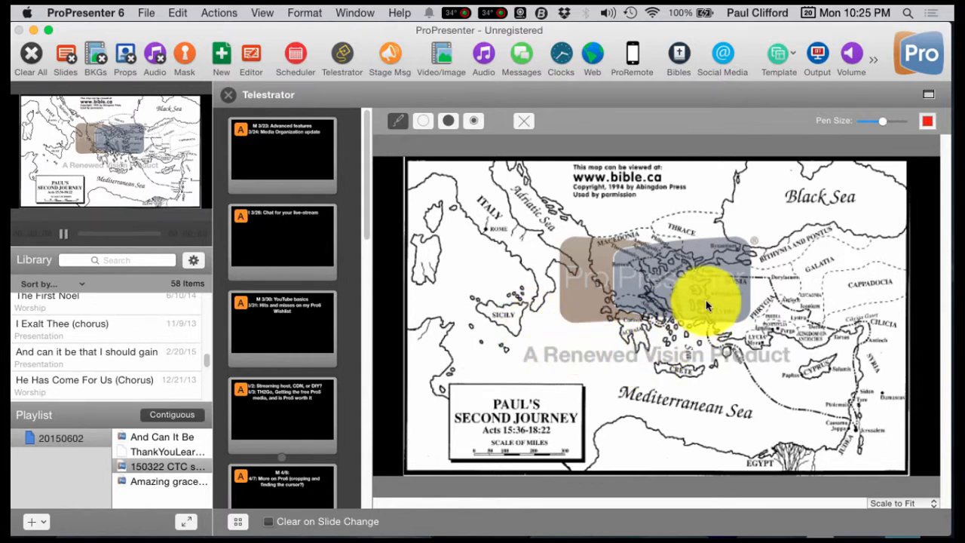
Draw a red freehand pen route along the eastern Mediterranean on the map, and a large red circle around Asia Minor
click(398, 122)
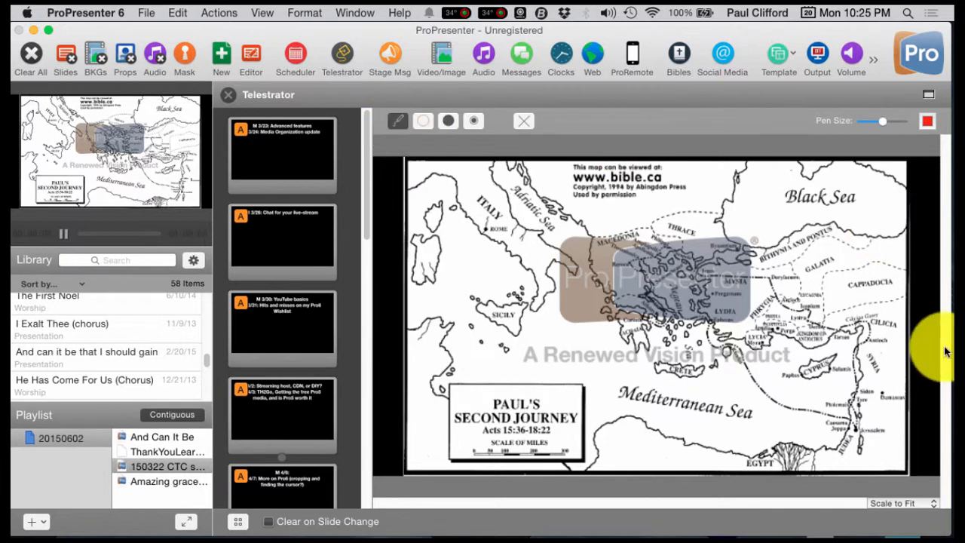
mouse_move(696, 332)
mouse_down()
mouse_move(688, 309)
mouse_move(748, 379)
mouse_move(858, 431)
mouse_move(850, 396)
mouse_move(868, 340)
mouse_move(860, 315)
mouse_move(832, 340)
mouse_up()
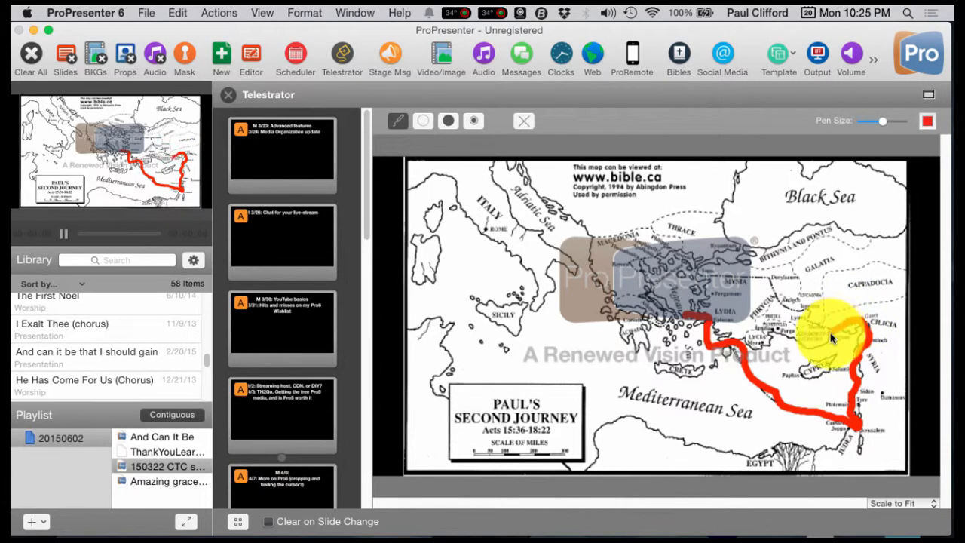
click(425, 122)
drag(765, 296, 861, 372)
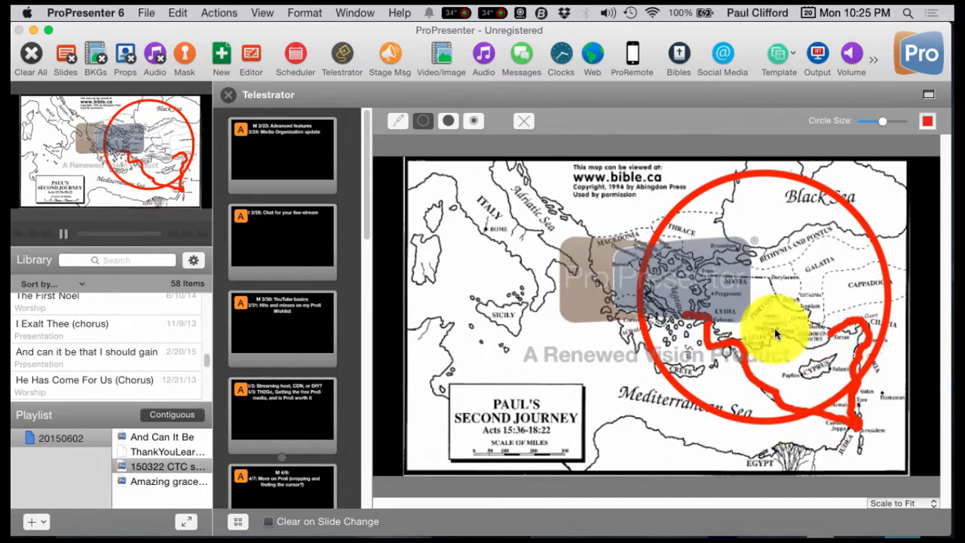
Spotlight an area of the map with the Spotlight tool, and point from Italy towards Crete with the Laser tool
click(448, 121)
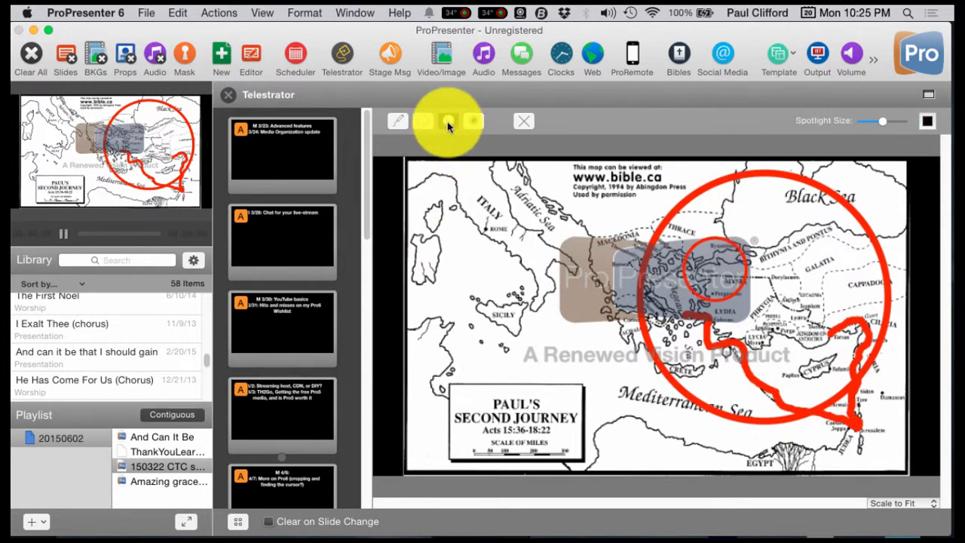
mouse_move(715, 273)
mouse_down()
mouse_move(764, 317)
mouse_move(792, 328)
mouse_move(802, 291)
mouse_move(737, 221)
mouse_move(518, 216)
mouse_move(506, 319)
mouse_move(580, 359)
mouse_move(728, 295)
mouse_move(772, 296)
mouse_move(679, 256)
mouse_up()
click(473, 121)
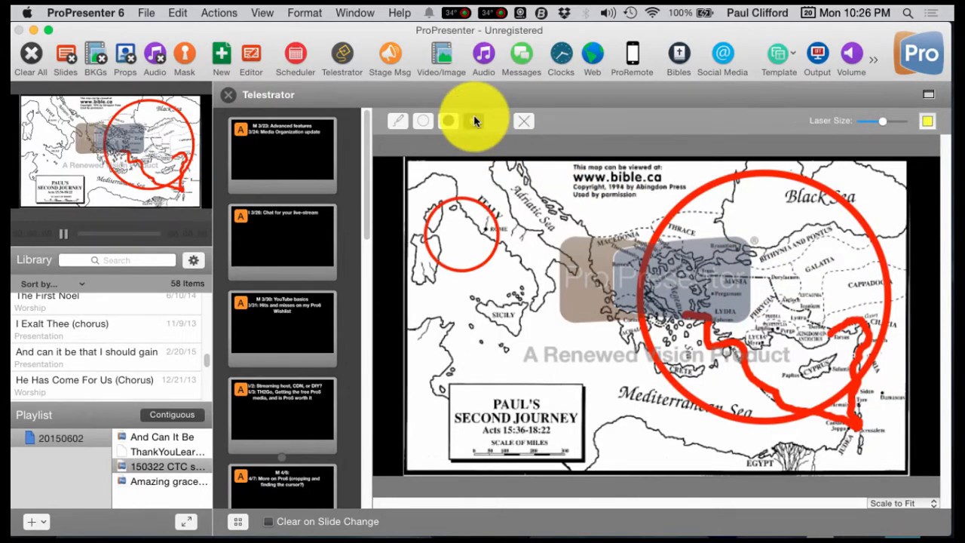
drag(463, 243, 645, 385)
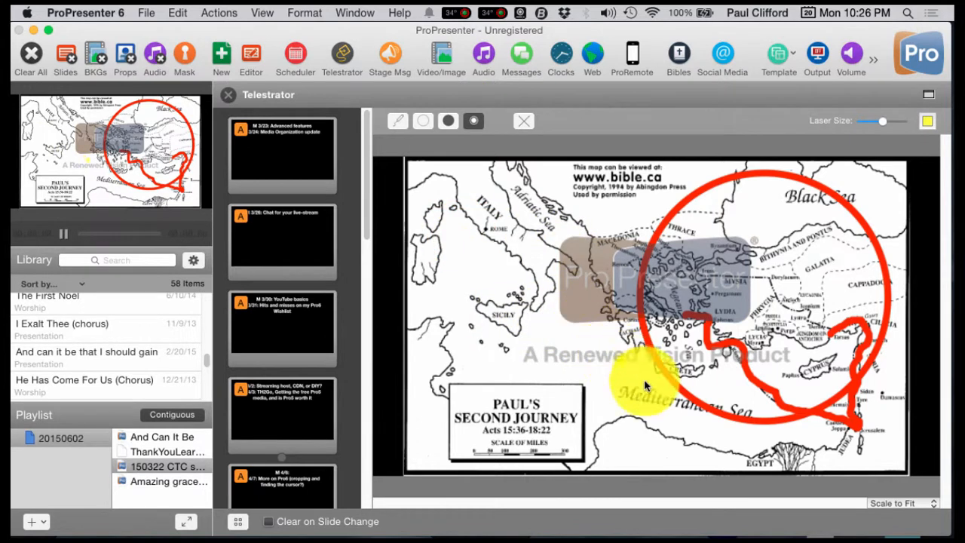
Change the laser pointer's colour to blue and sweep it across the map
click(927, 122)
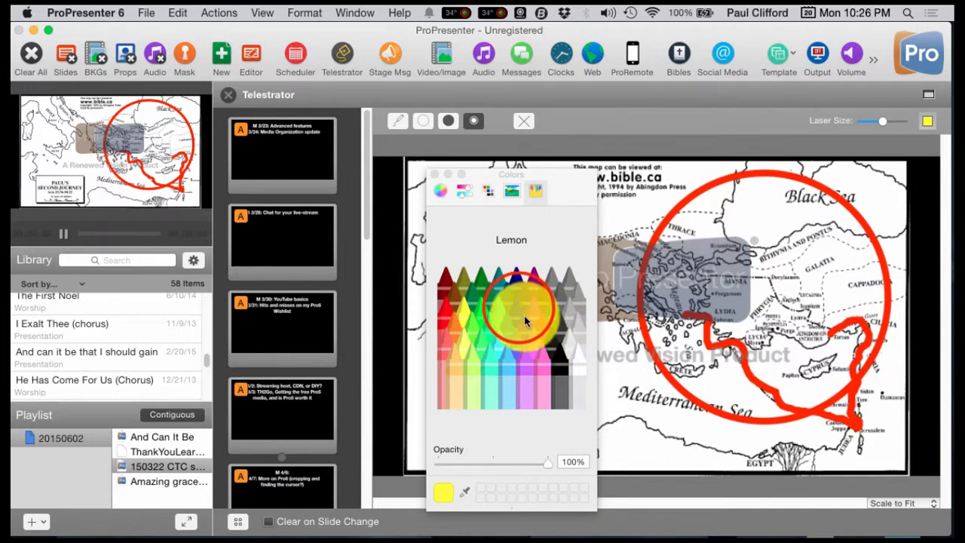
click(518, 319)
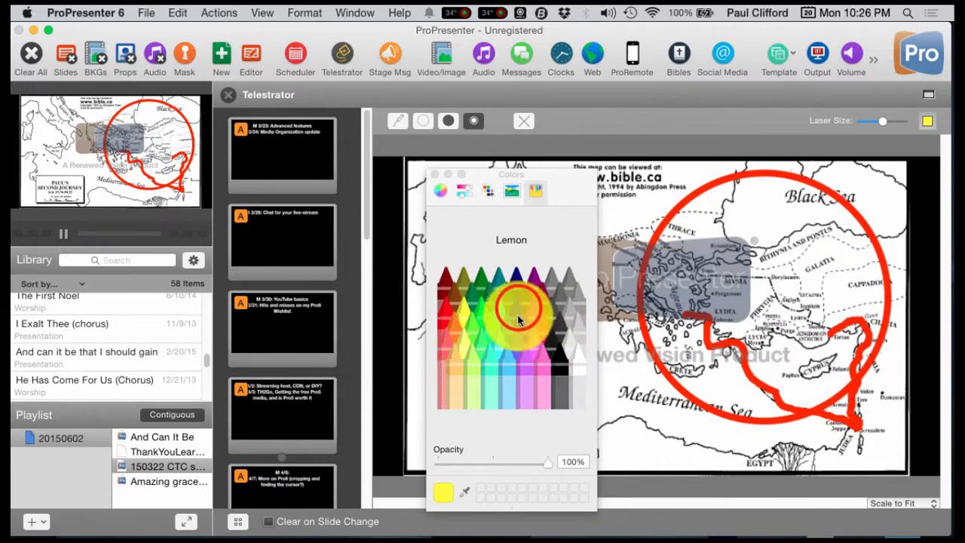
click(433, 175)
click(554, 279)
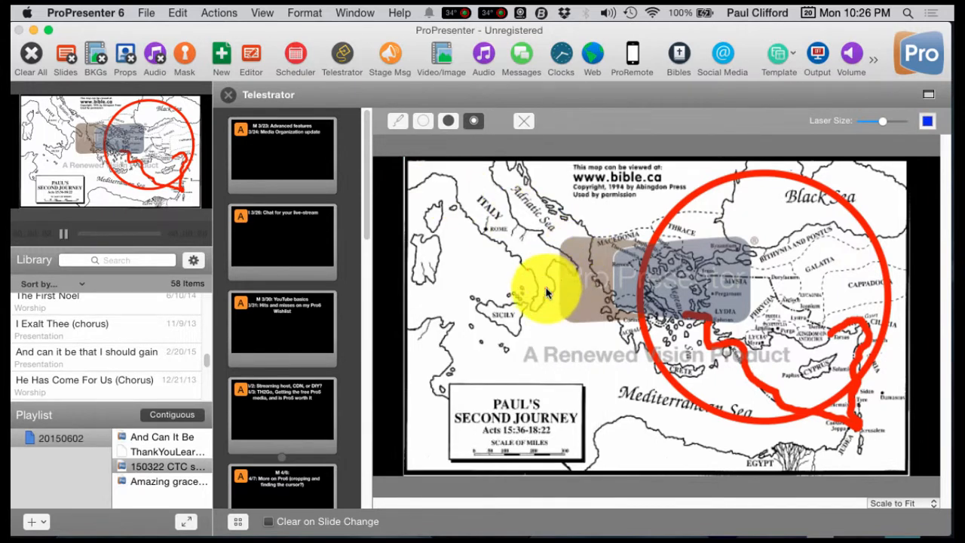
drag(538, 354, 754, 295)
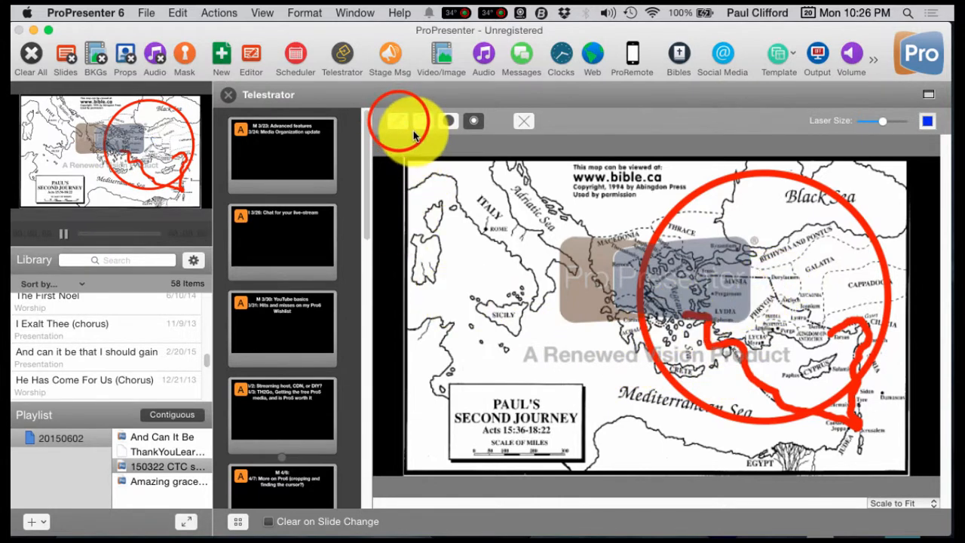
Set the pen colour to Grape and draw freehand lines from southern Italy across to the coast of Syria
click(399, 122)
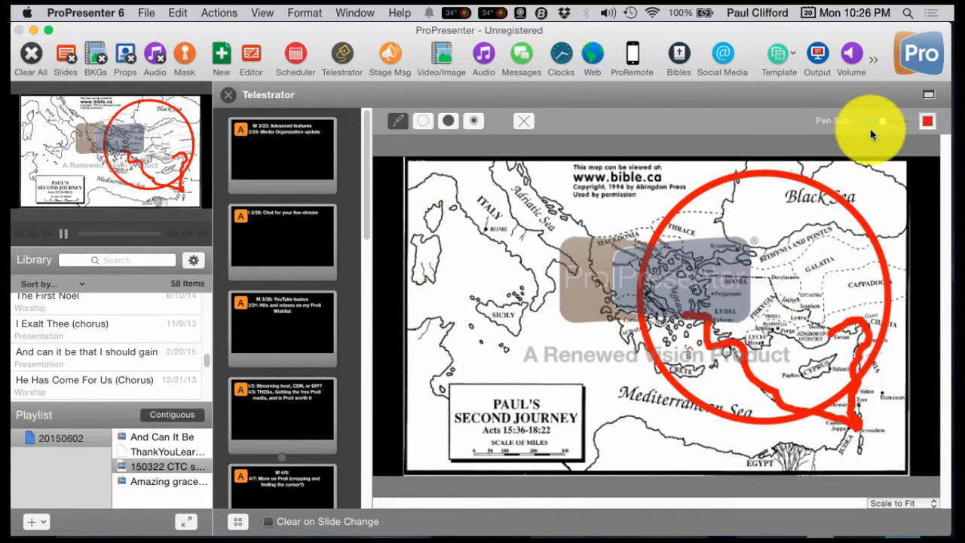
click(927, 121)
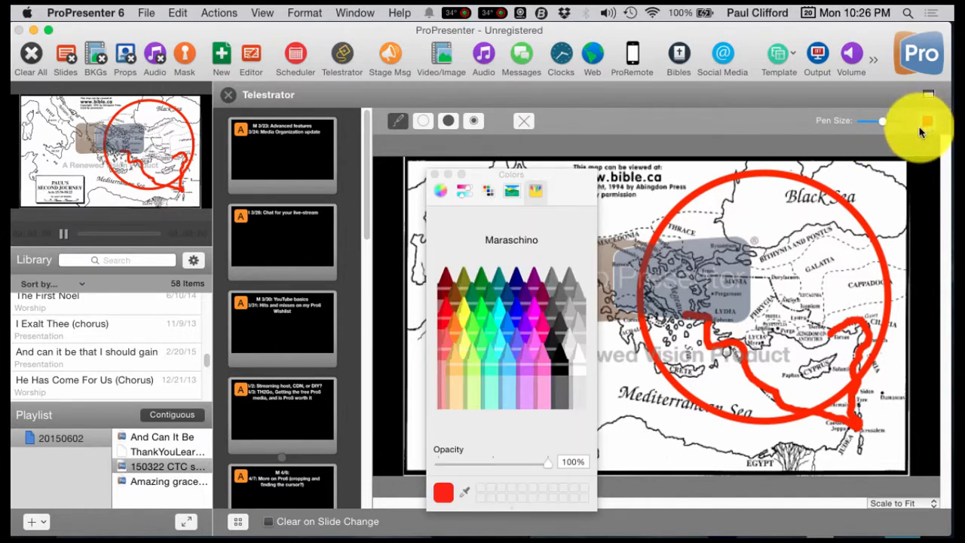
click(520, 315)
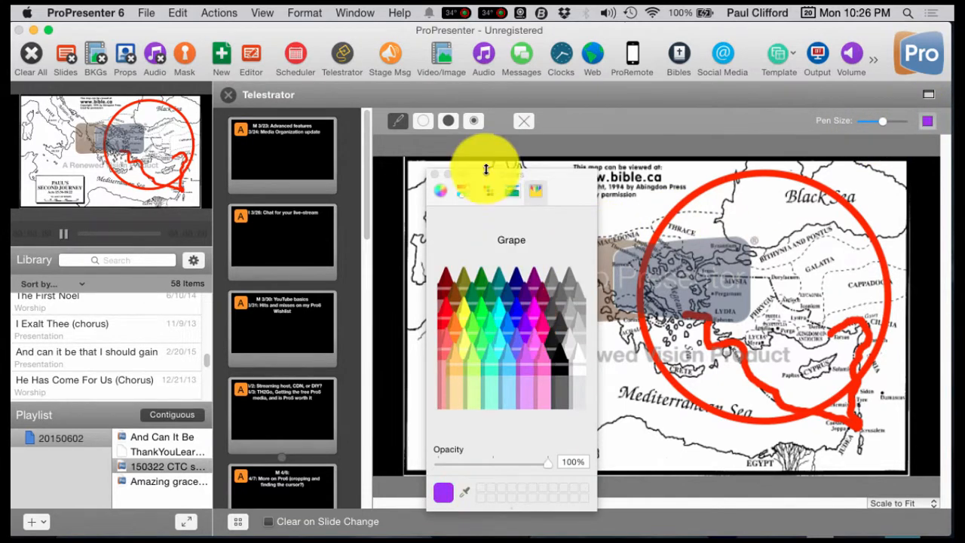
click(445, 174)
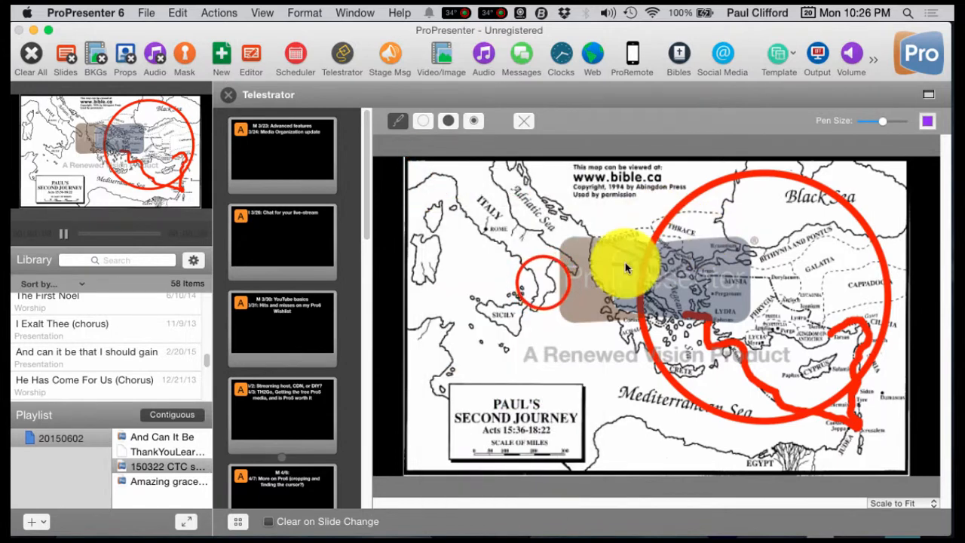
mouse_move(543, 285)
mouse_down()
mouse_move(739, 287)
mouse_move(511, 338)
mouse_move(888, 341)
mouse_up()
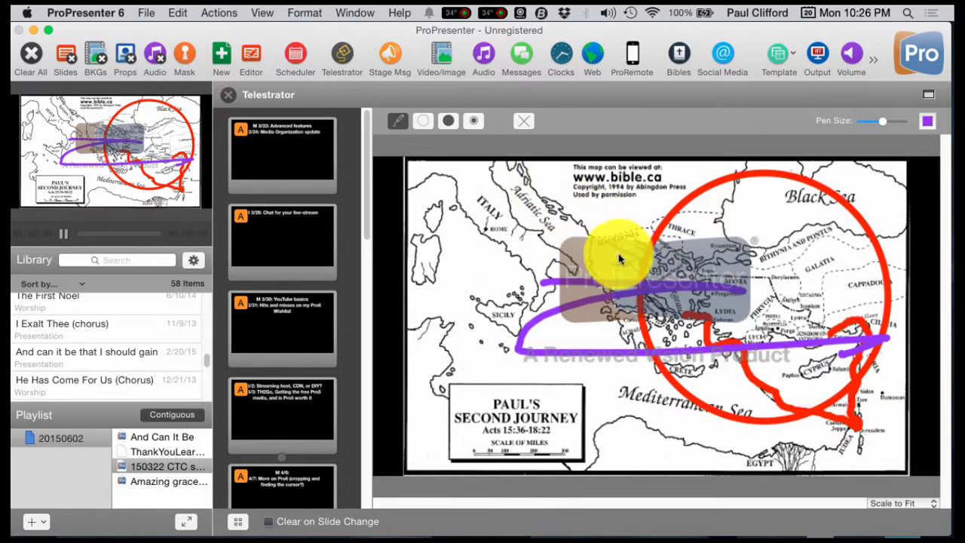
Clear all telestrator drawings and draw a new looping purple pen line from Italy around Asia Minor and the Mediterranean
click(525, 122)
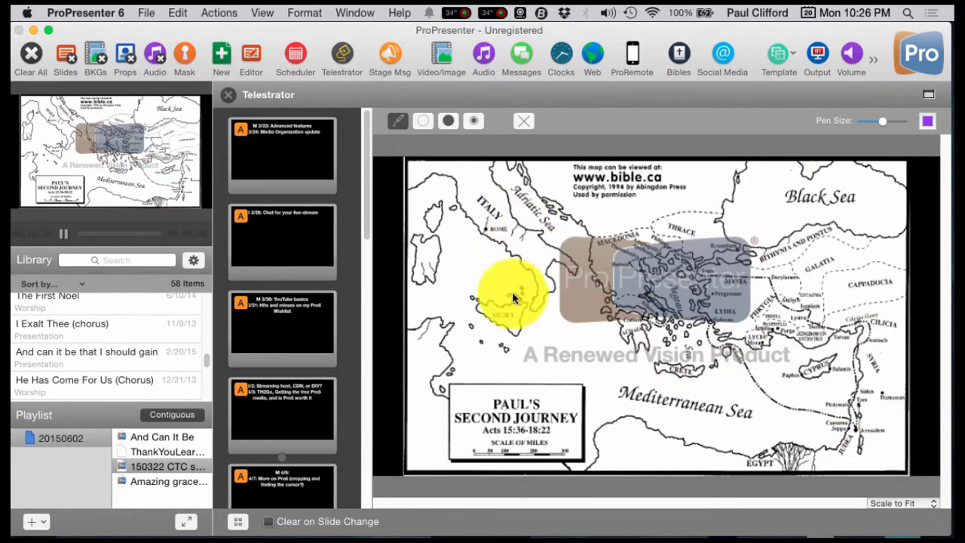
scroll(316, 482, down, 1)
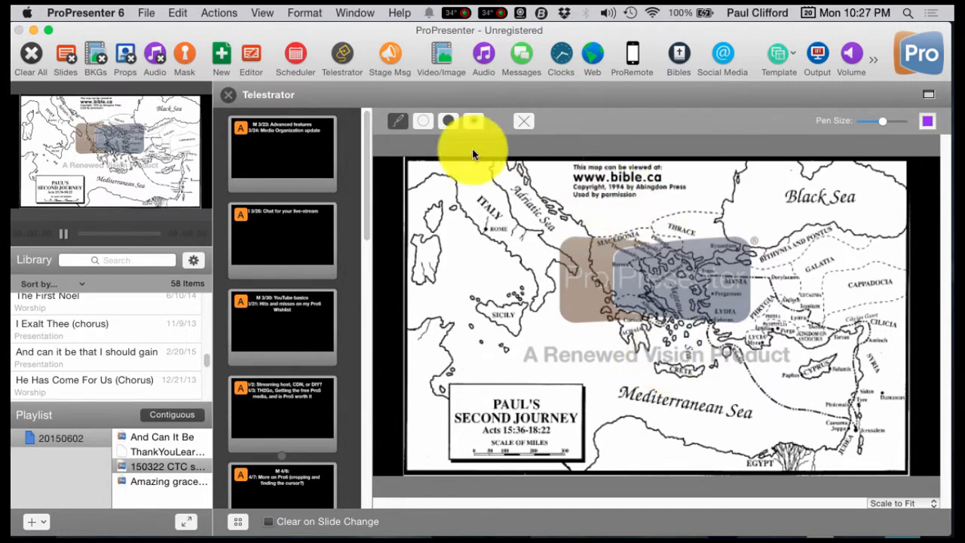
click(480, 120)
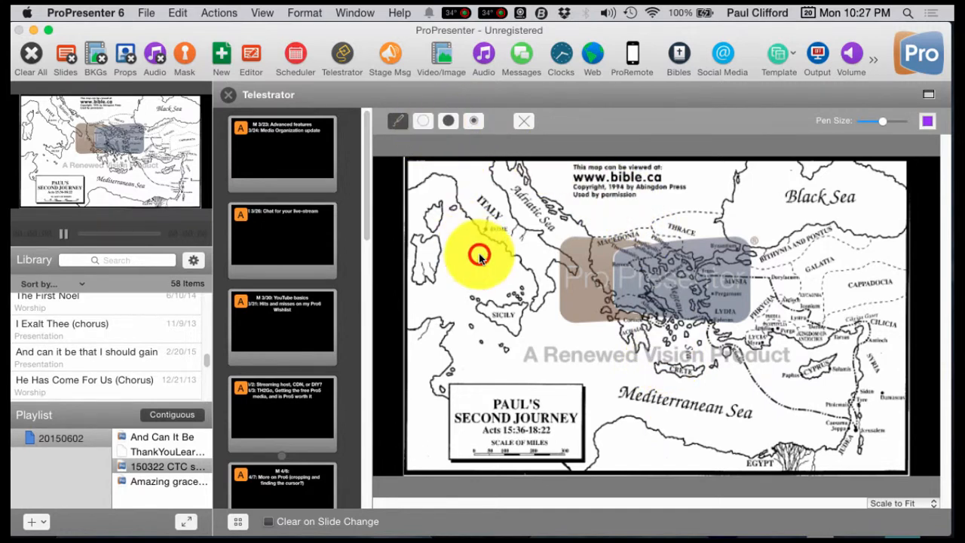
mouse_move(478, 254)
mouse_down()
mouse_move(784, 264)
mouse_move(577, 408)
mouse_move(623, 433)
mouse_move(570, 279)
mouse_move(442, 205)
mouse_move(477, 245)
mouse_up()
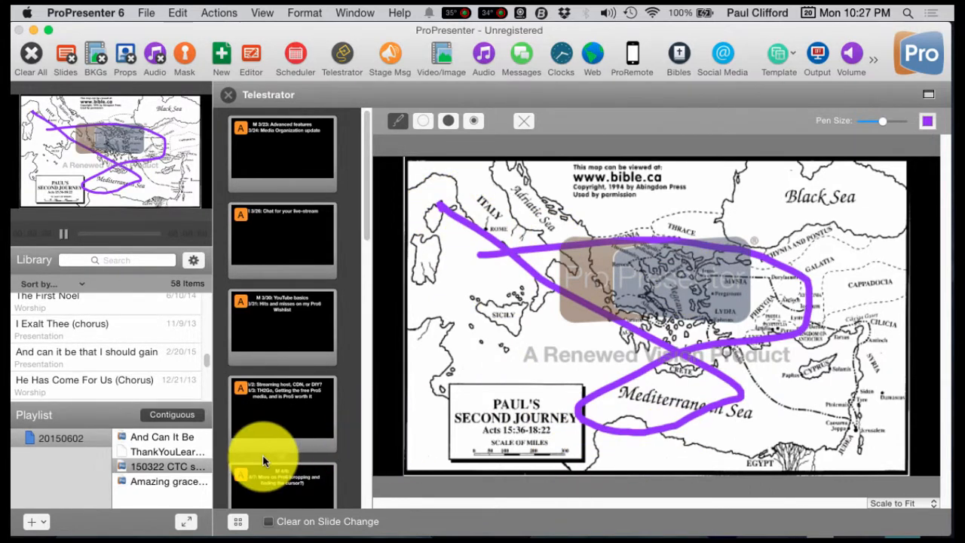
Show the "R 4/30: Starting video from scratch" slide beneath the drawing and return to the map slide
scroll(270, 472, down, 3)
scroll(270, 469, down, 5)
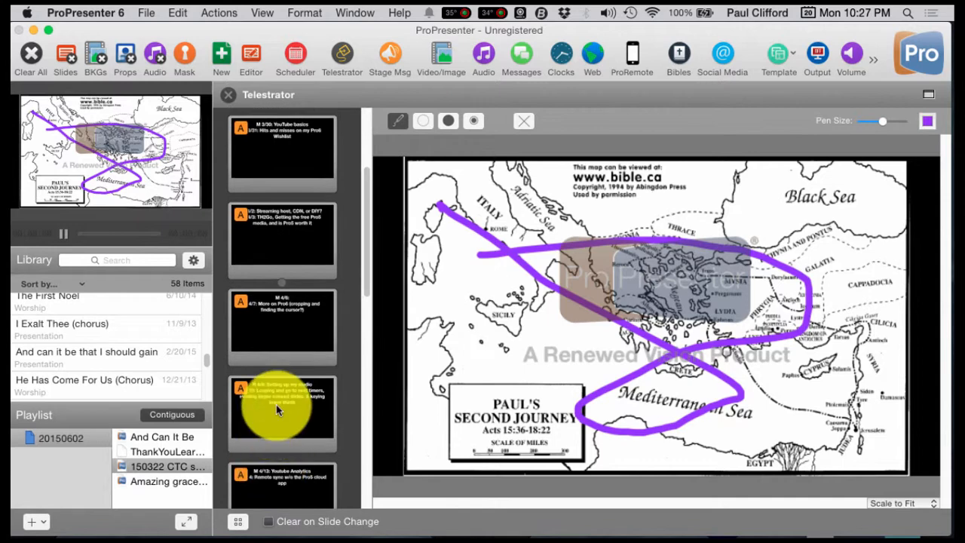
click(270, 299)
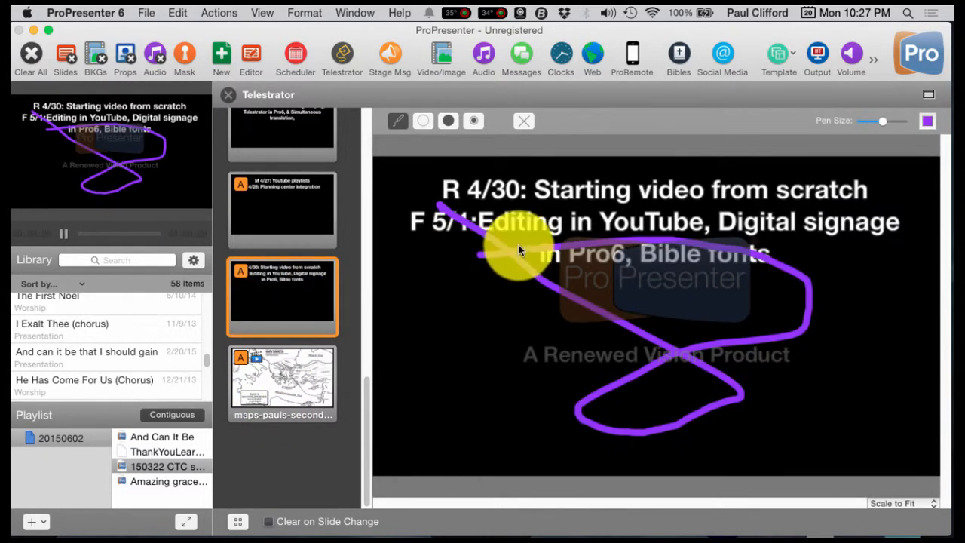
click(313, 388)
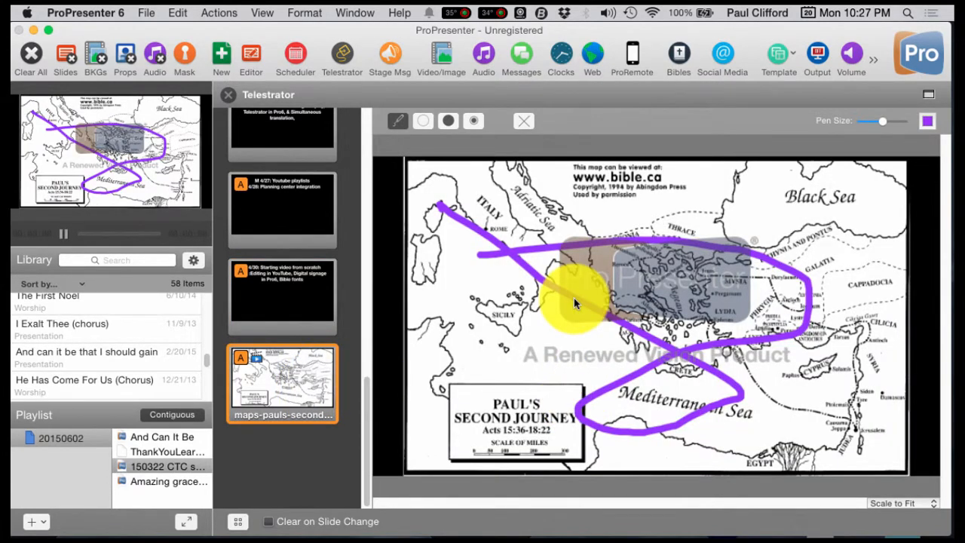
Enable Clear on Slide Change and test it by switching to the "R 4/30: Starting video from scratch" slide and back to the map
click(272, 524)
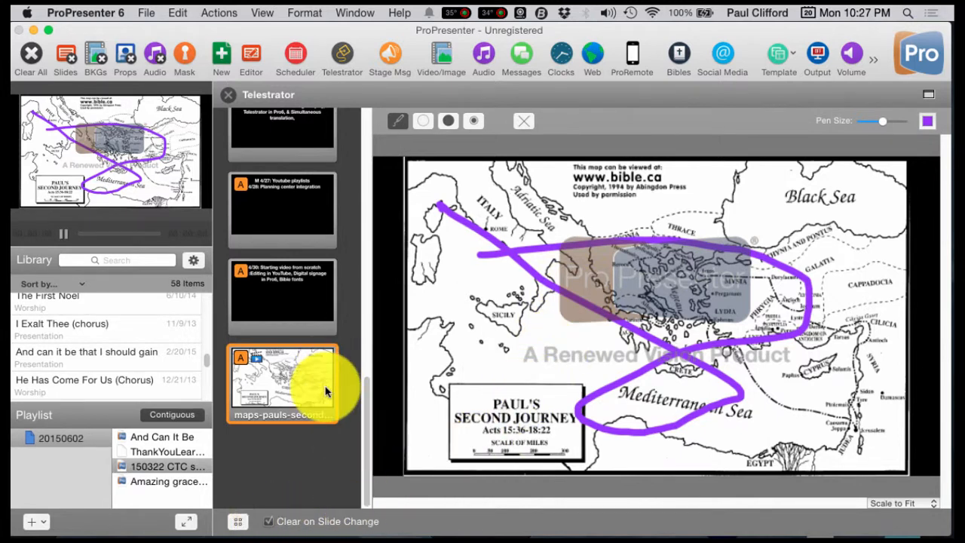
click(294, 290)
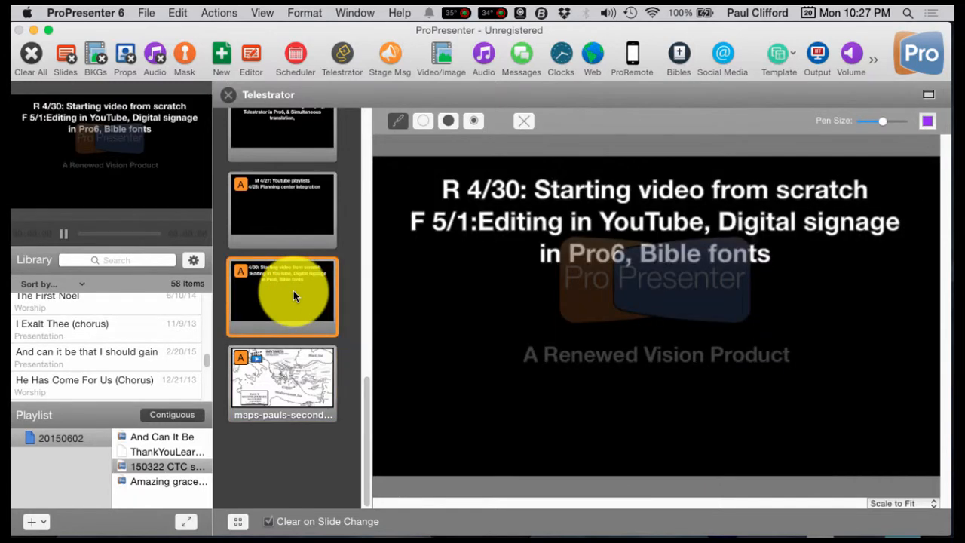
click(289, 376)
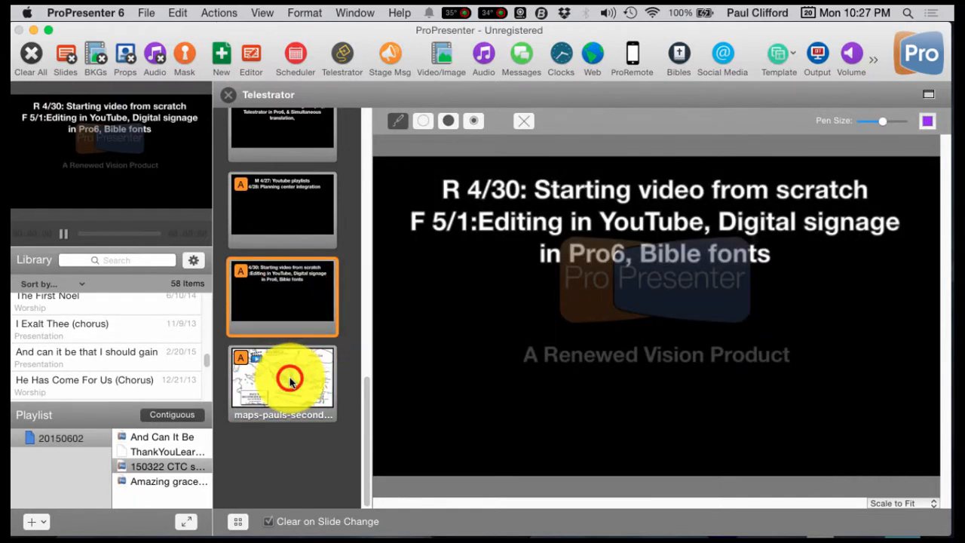